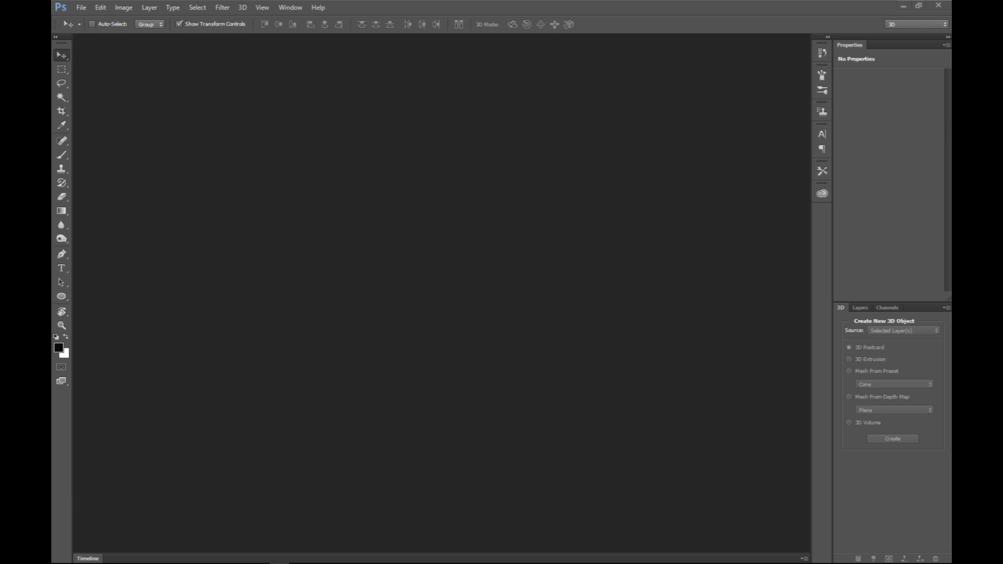
- Open Photoshop's File menu to get at the Open command
{"action": "left_click", "coordinate": [82, 7]}
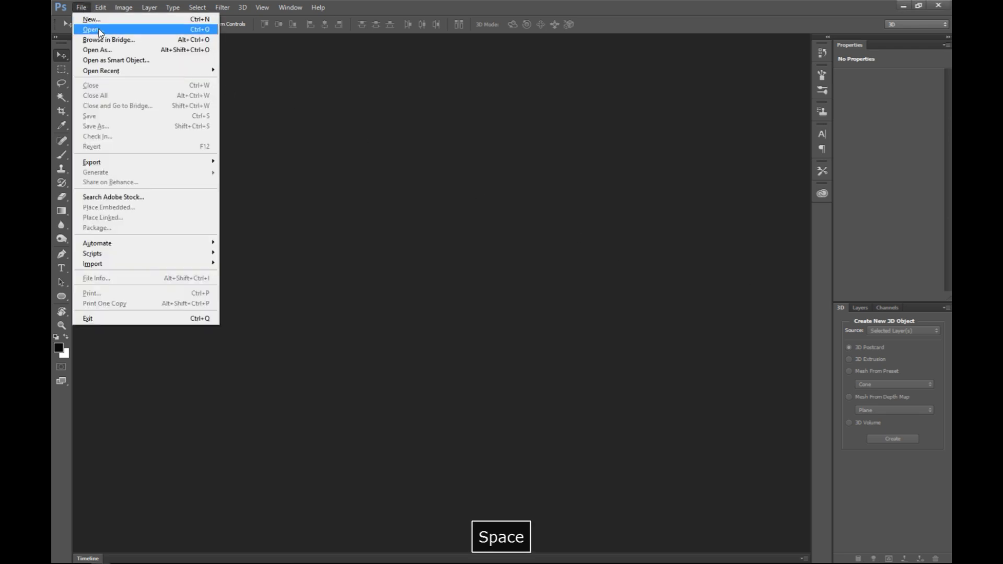
- Open Desert.jpg from the Desktop folder
{"action": "left_click", "coordinate": [99, 27]}
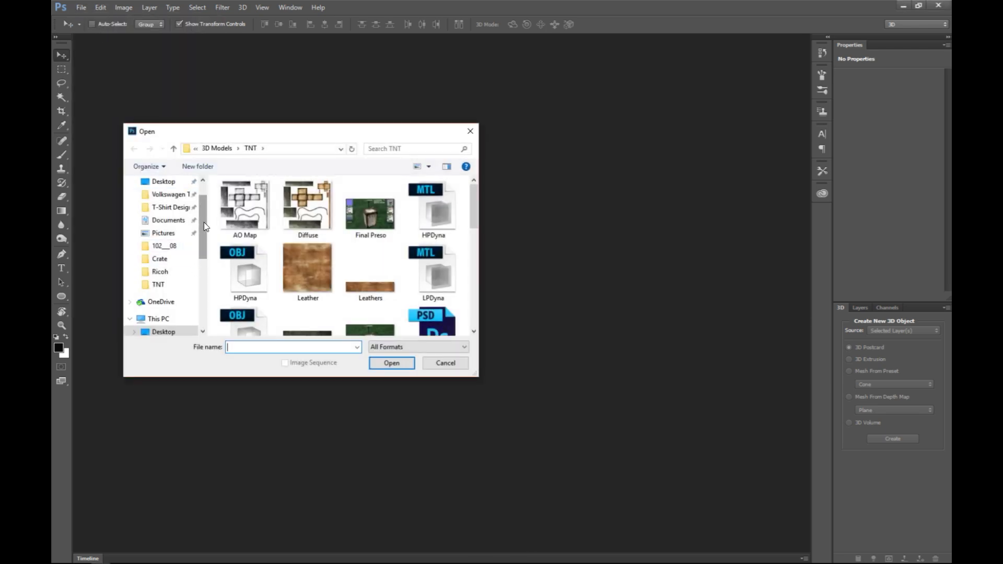
{"action": "scroll", "coordinate": [204, 222], "scroll_direction": "up", "scroll_amount": 1}
{"action": "left_click", "coordinate": [168, 216]}
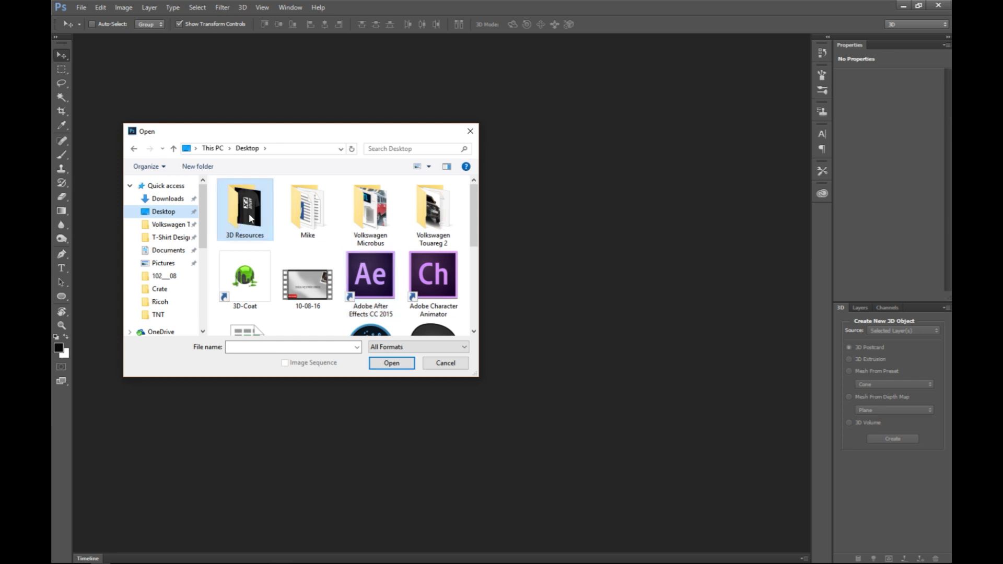
{"action": "scroll", "coordinate": [371, 277], "scroll_direction": "down", "scroll_amount": 5}
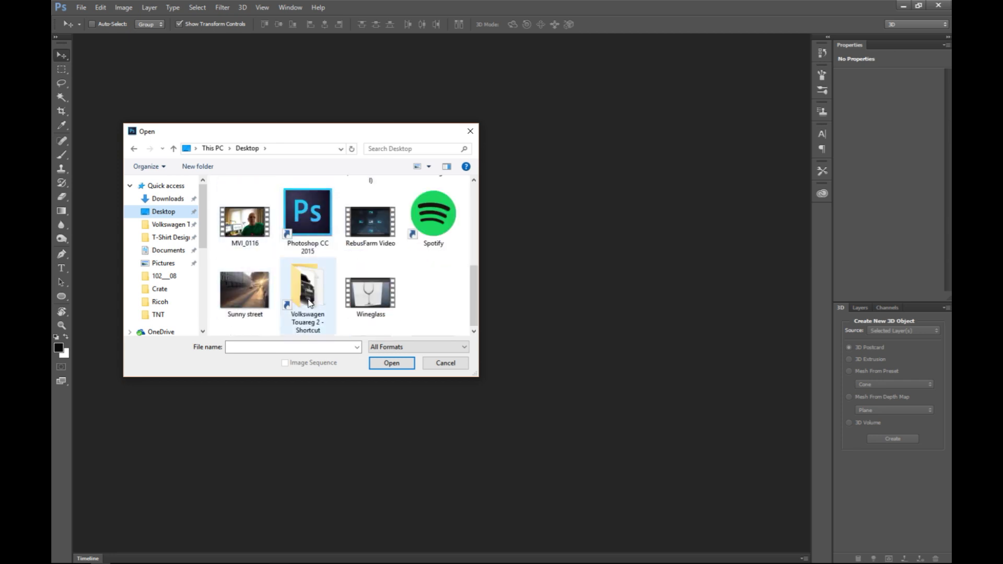
{"action": "scroll", "coordinate": [333, 302], "scroll_direction": "up", "scroll_amount": 5}
{"action": "scroll", "coordinate": [335, 306], "scroll_direction": "down", "scroll_amount": 1}
{"action": "left_click", "coordinate": [334, 309]}
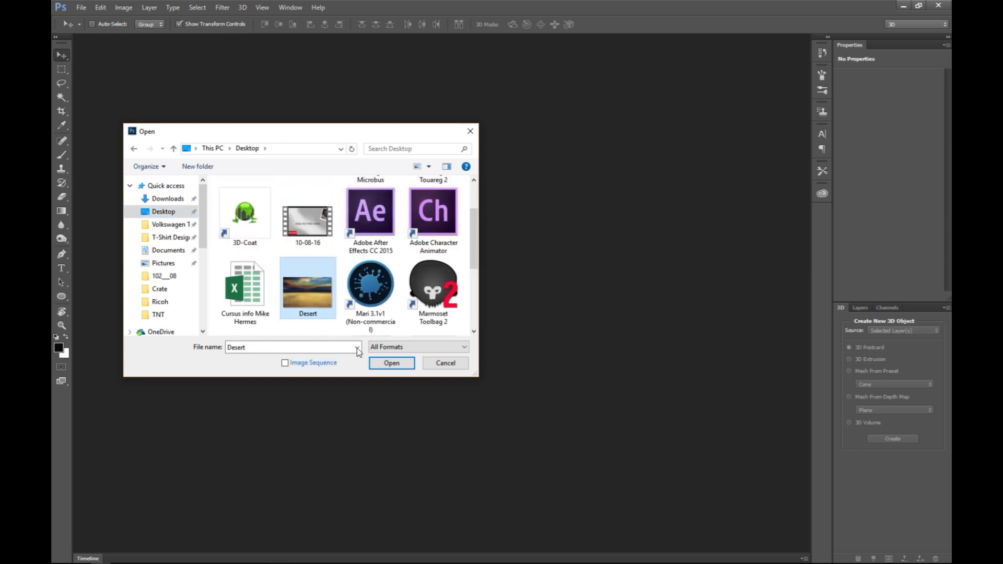
{"action": "left_click", "coordinate": [391, 363]}
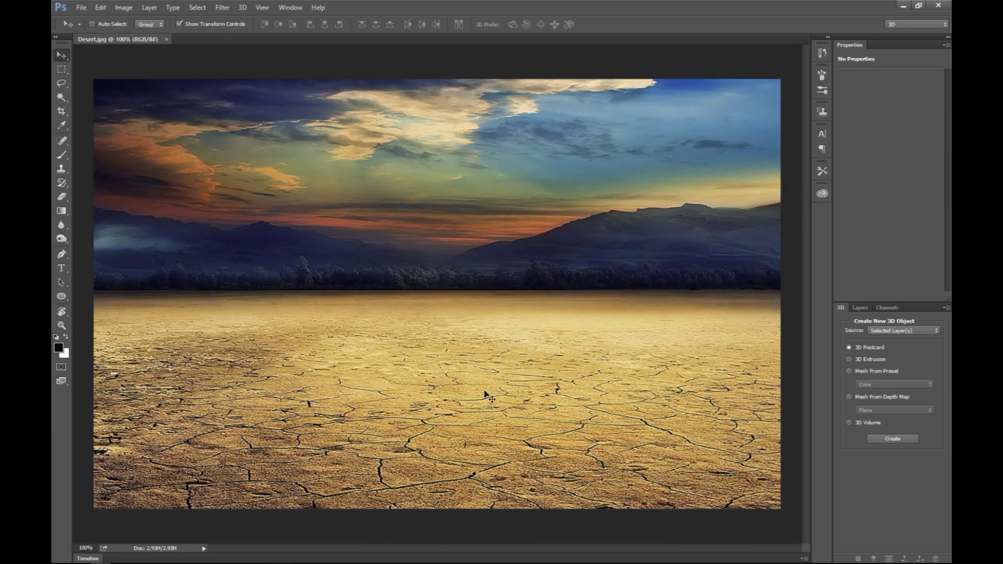
- Start a new 3D layer from file and browse into 3D Resources > 3D Models
{"action": "left_click", "coordinate": [243, 8]}
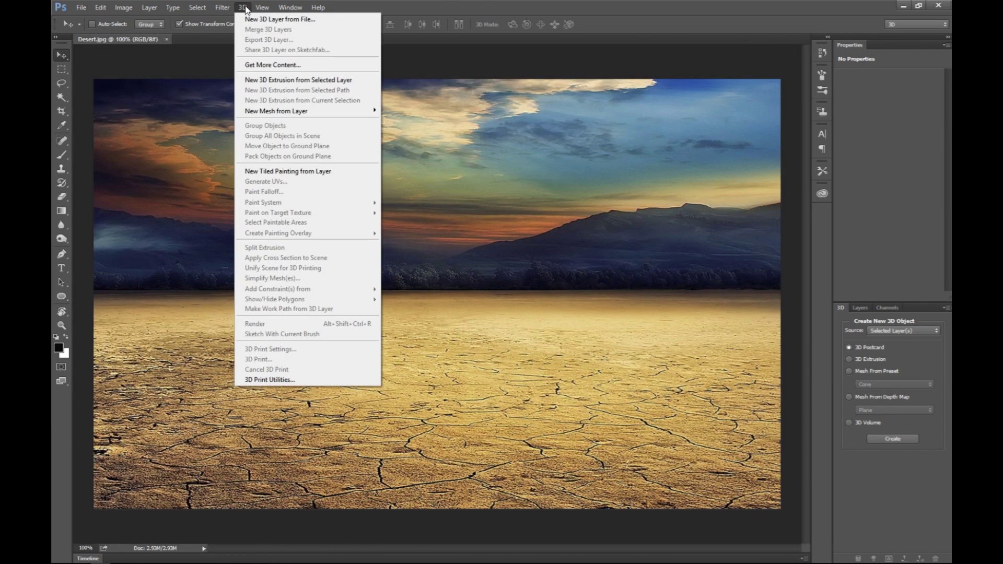
{"action": "left_click", "coordinate": [329, 25]}
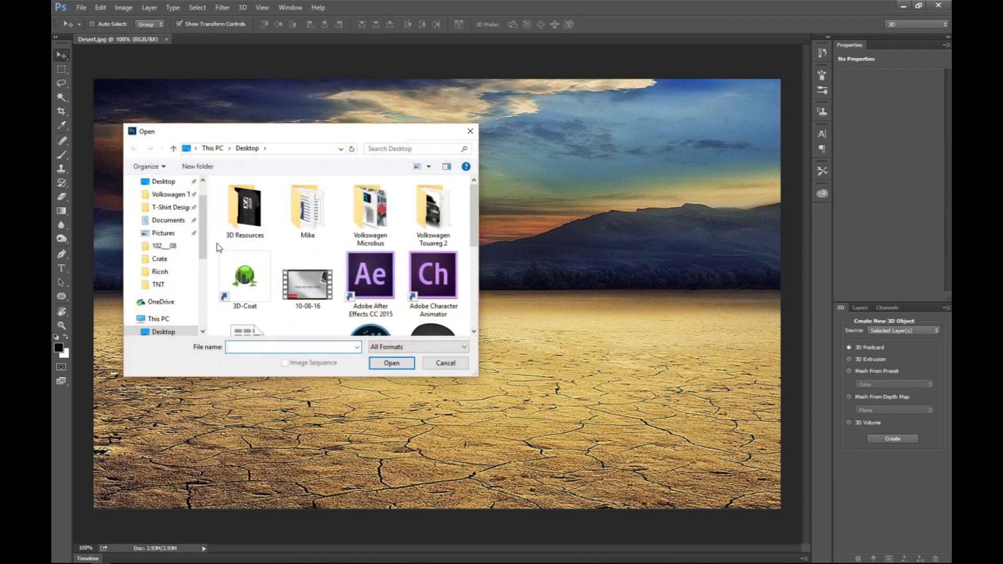
{"action": "left_click_drag", "start_coordinate": [202, 240], "coordinate": [202, 223]}
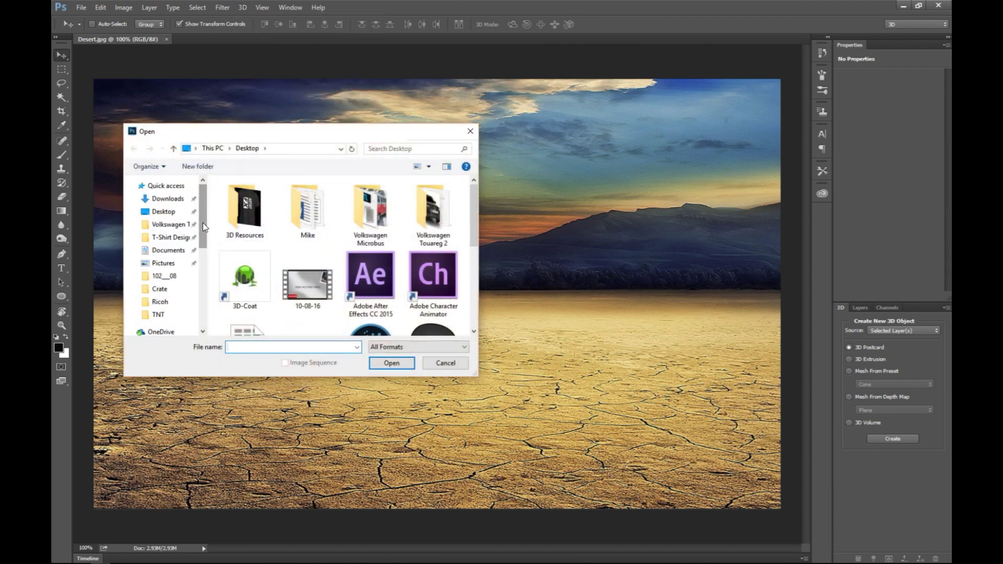
{"action": "double_click", "coordinate": [261, 203]}
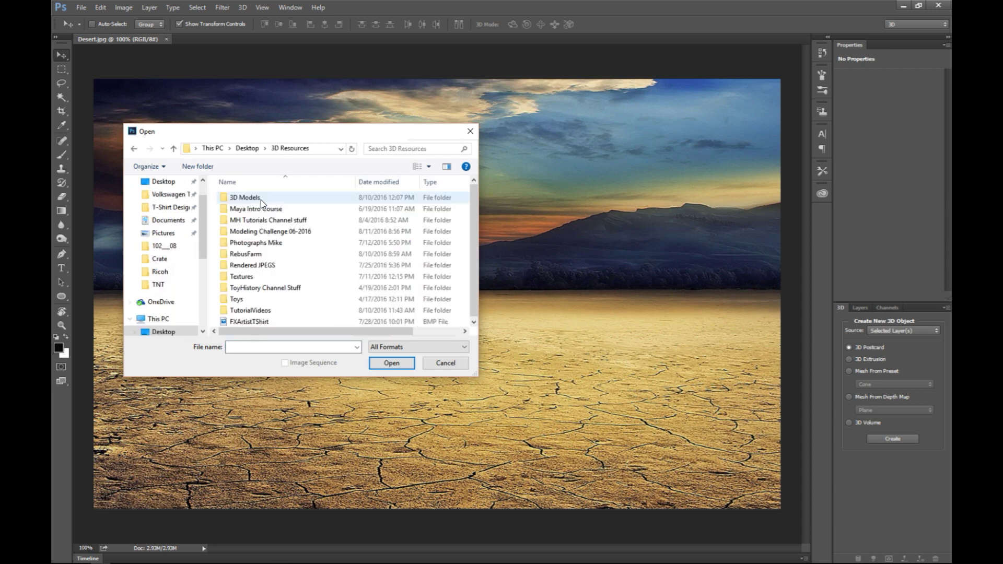
{"action": "double_click", "coordinate": [246, 196]}
{"action": "scroll", "coordinate": [271, 230], "scroll_direction": "down", "scroll_amount": 2}
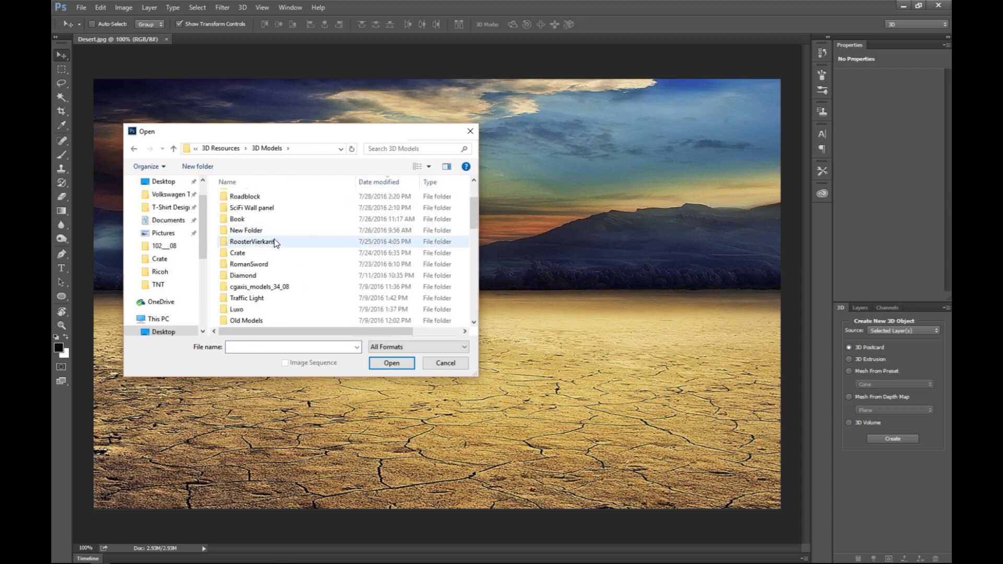
{"action": "scroll", "coordinate": [274, 243], "scroll_direction": "down", "scroll_amount": 2}
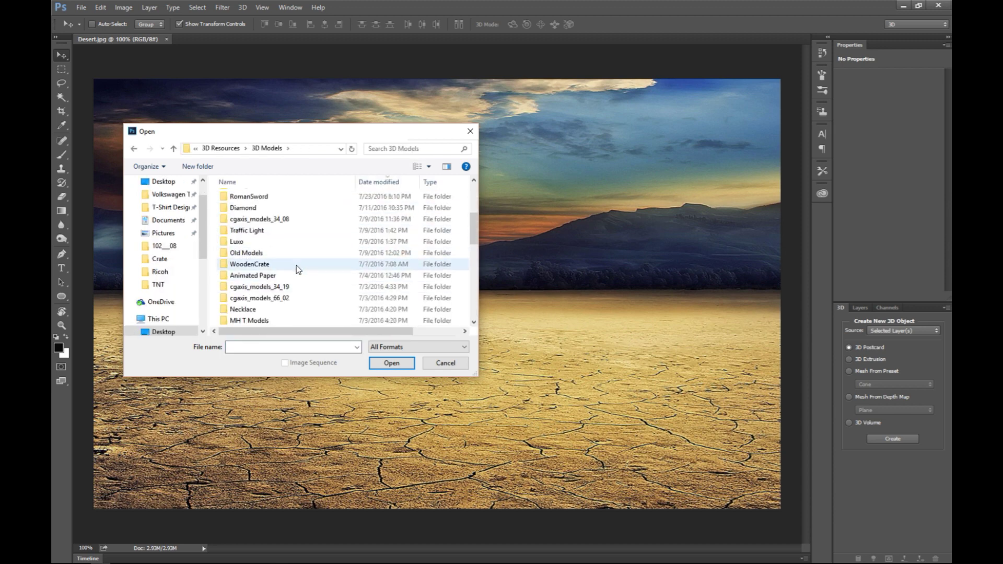
{"action": "scroll", "coordinate": [298, 265], "scroll_direction": "up", "scroll_amount": 3}
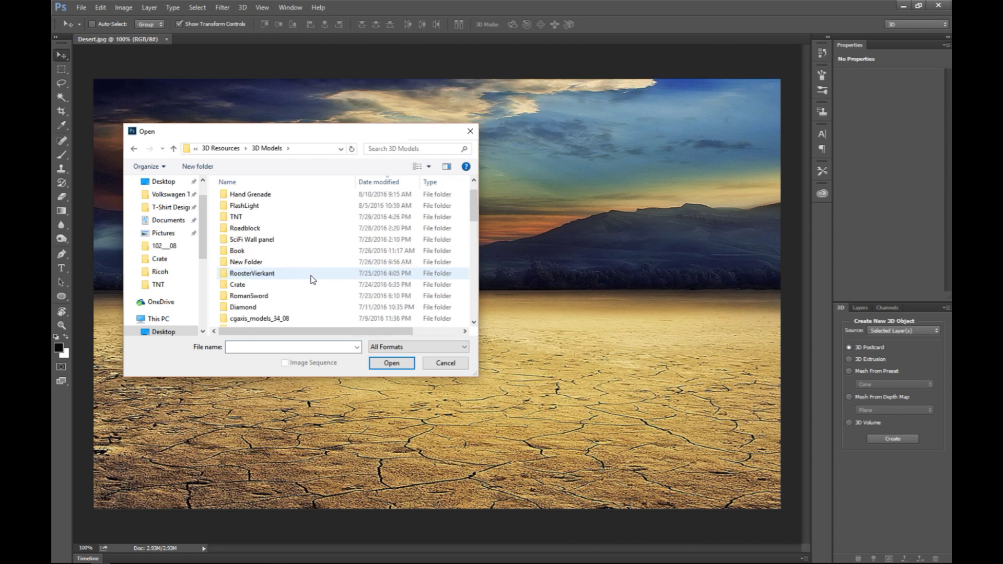
- Load LPDyna.obj from the TNT folder and accept the default scene size
{"action": "double_click", "coordinate": [238, 217]}
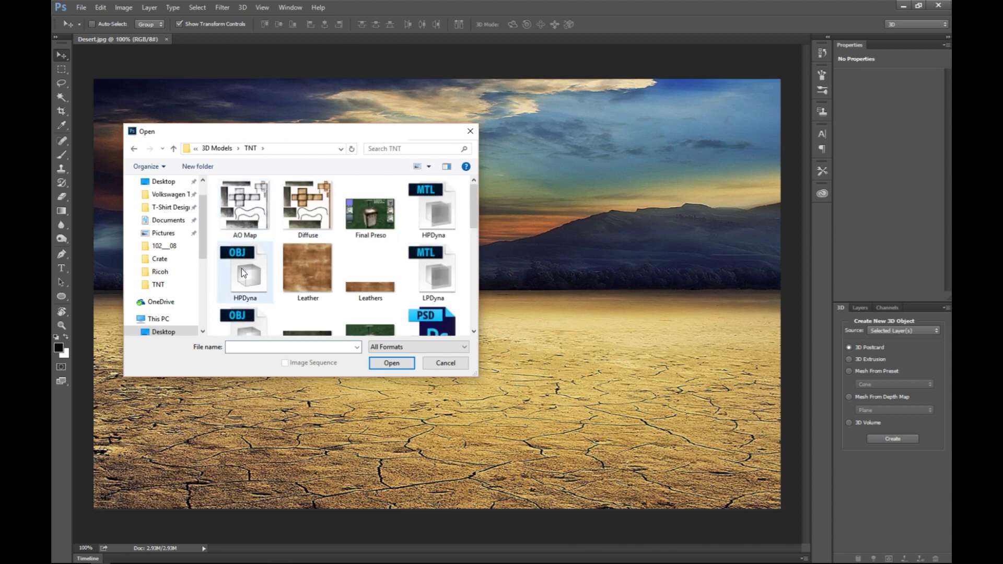
{"action": "scroll", "coordinate": [245, 300], "scroll_direction": "down", "scroll_amount": 1}
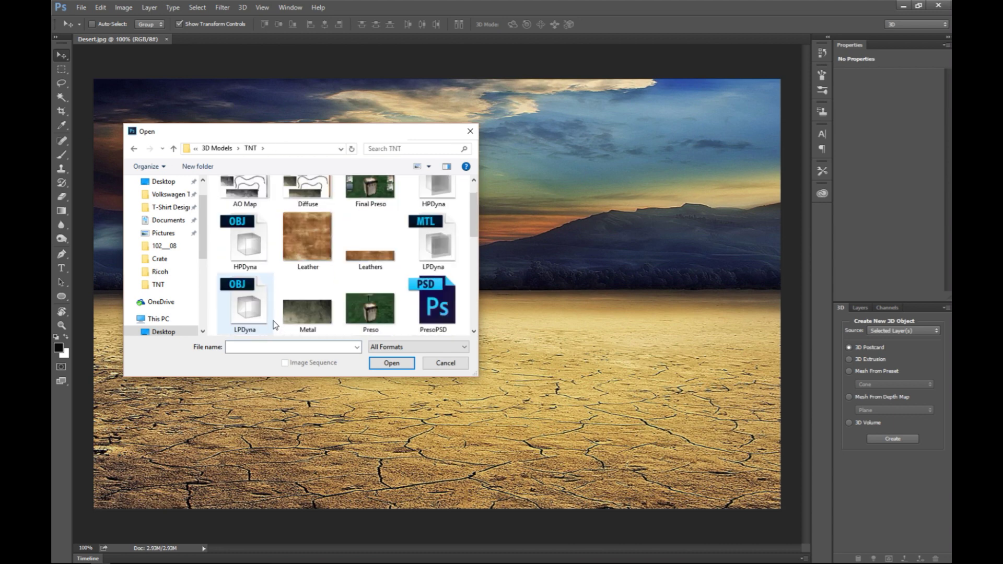
{"action": "left_click", "coordinate": [246, 304]}
{"action": "left_click", "coordinate": [392, 363]}
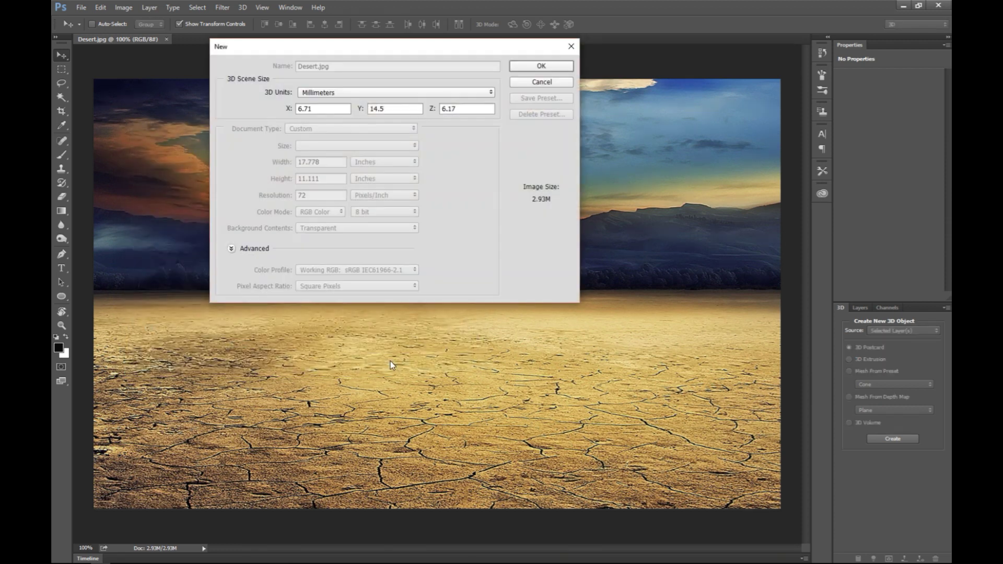
{"action": "left_click", "coordinate": [548, 68]}
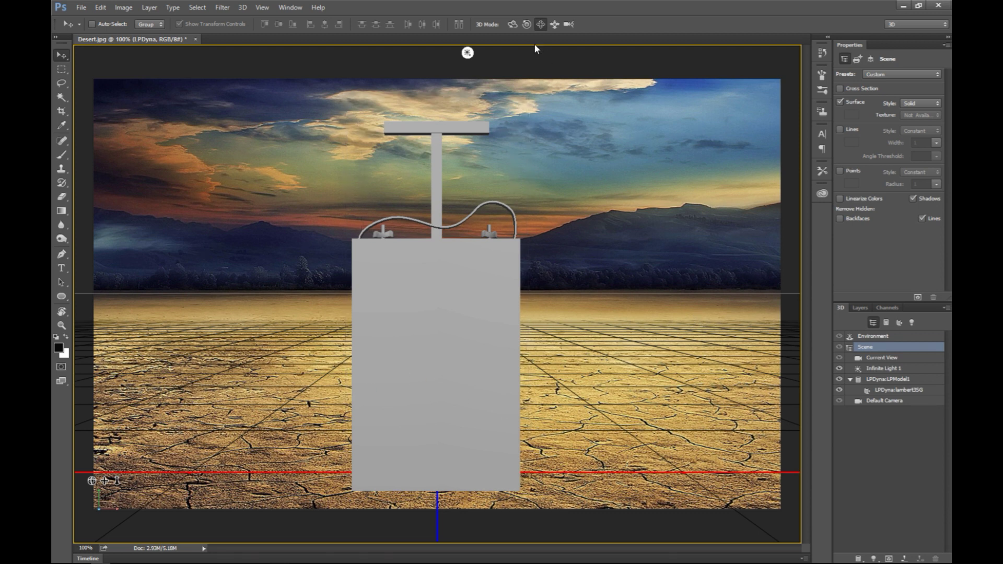
- Orbit the plunger to an angled view and slide it back into the distance
{"action": "left_click", "coordinate": [513, 24]}
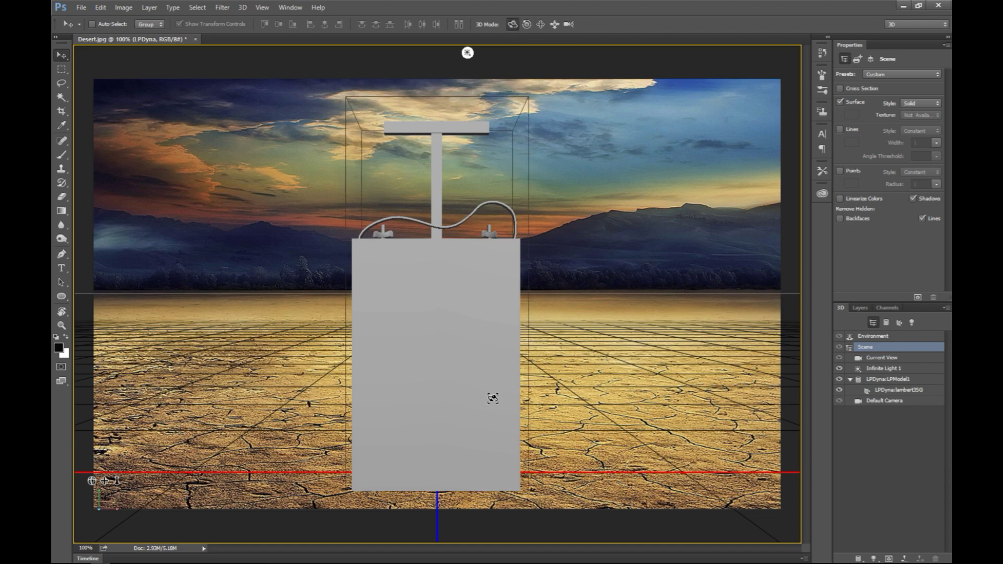
{"action": "left_click_drag", "start_coordinate": [480, 401], "coordinate": [513, 416]}
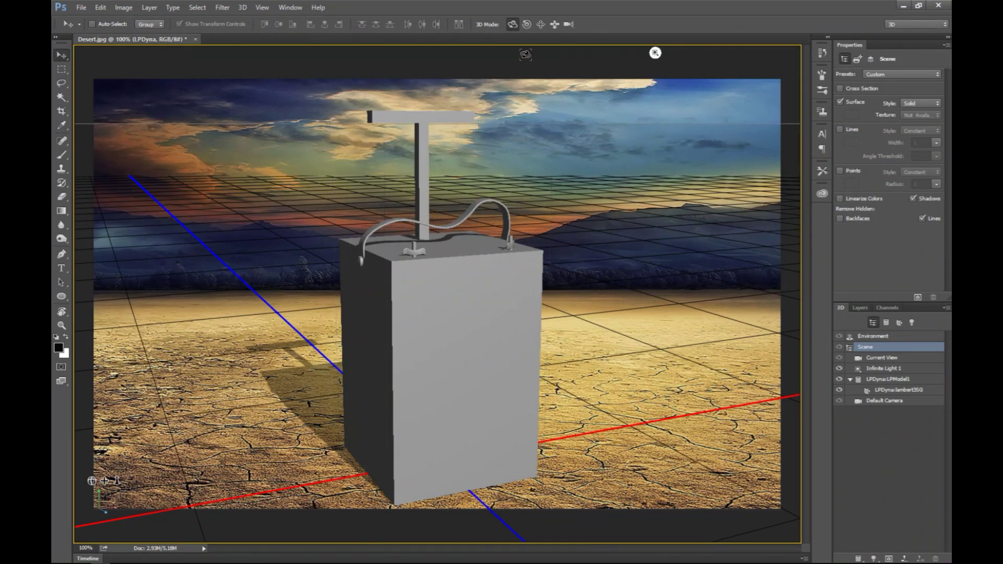
{"action": "left_click", "coordinate": [555, 24]}
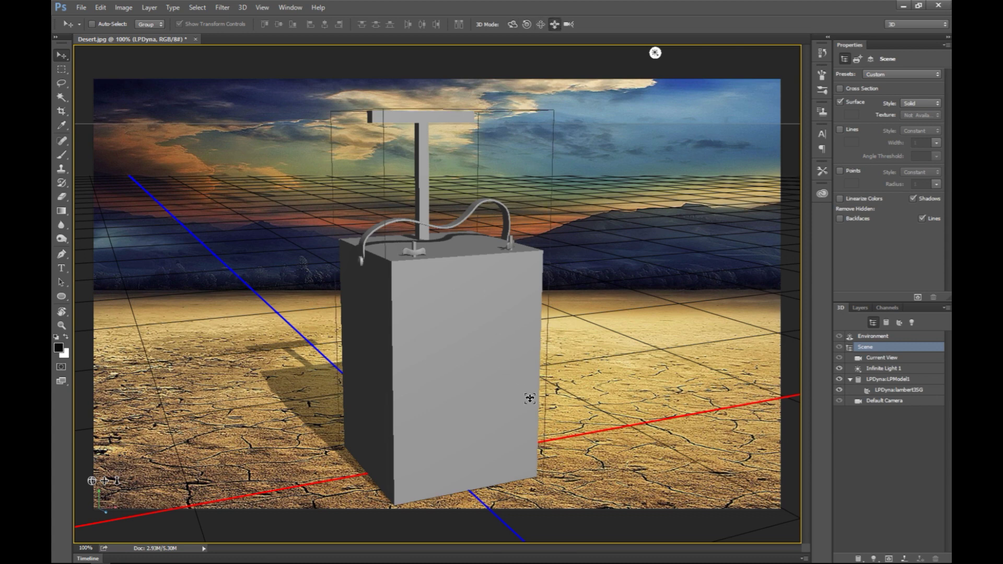
{"action": "left_click_drag", "start_coordinate": [561, 402], "coordinate": [452, 248]}
{"action": "left_click_drag", "start_coordinate": [506, 337], "coordinate": [552, 427]}
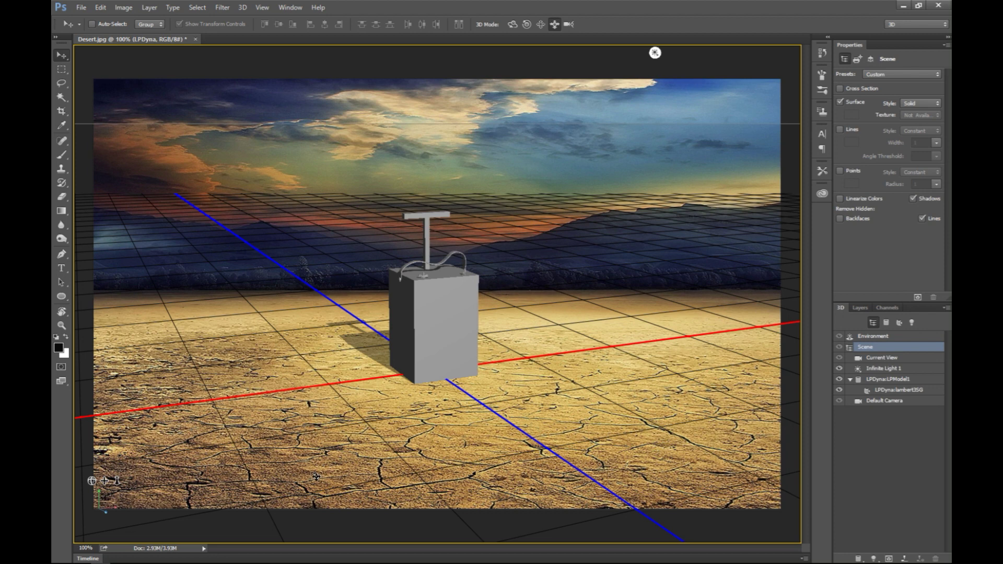
- Rotate Infinite Light 1 so the detonator's shadow falls leftward across the ground
{"action": "left_click", "coordinate": [655, 53]}
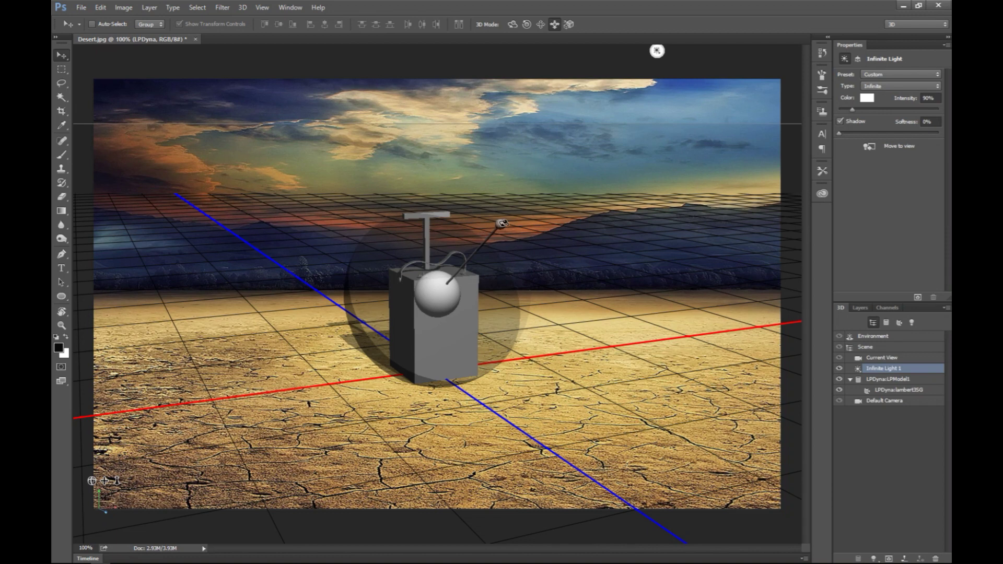
{"action": "mouse_move", "coordinate": [503, 224]}
{"action": "left_mouse_down"}
{"action": "mouse_move", "coordinate": [399, 215]}
{"action": "mouse_move", "coordinate": [365, 196]}
{"action": "mouse_move", "coordinate": [372, 102]}
{"action": "mouse_move", "coordinate": [494, 158]}
{"action": "mouse_move", "coordinate": [546, 217]}
{"action": "mouse_move", "coordinate": [578, 233]}
{"action": "mouse_move", "coordinate": [558, 233]}
{"action": "mouse_move", "coordinate": [578, 284]}
{"action": "mouse_move", "coordinate": [577, 237]}
{"action": "mouse_move", "coordinate": [564, 228]}
{"action": "mouse_move", "coordinate": [587, 233]}
{"action": "left_mouse_up"}
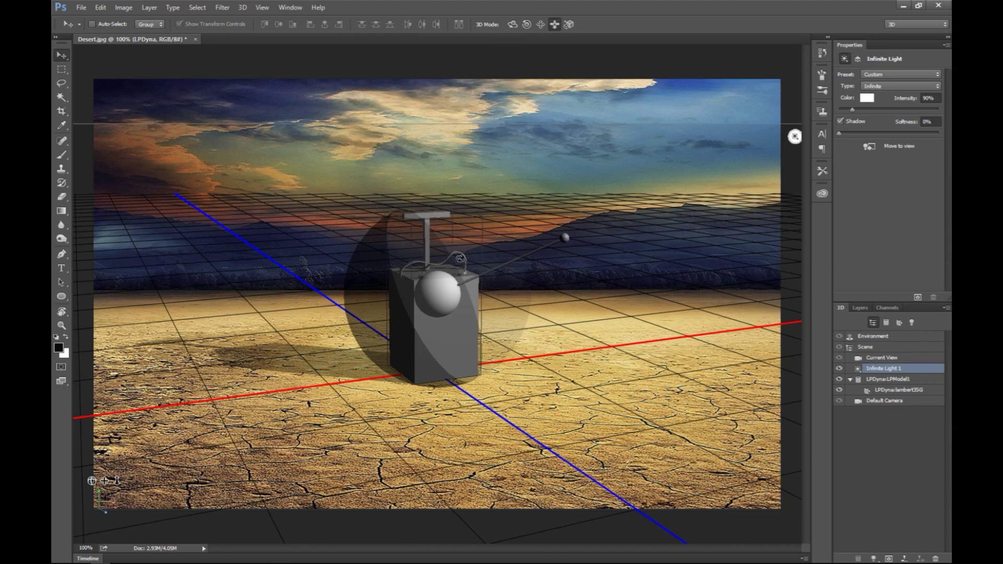
{"action": "left_click", "coordinate": [415, 340]}
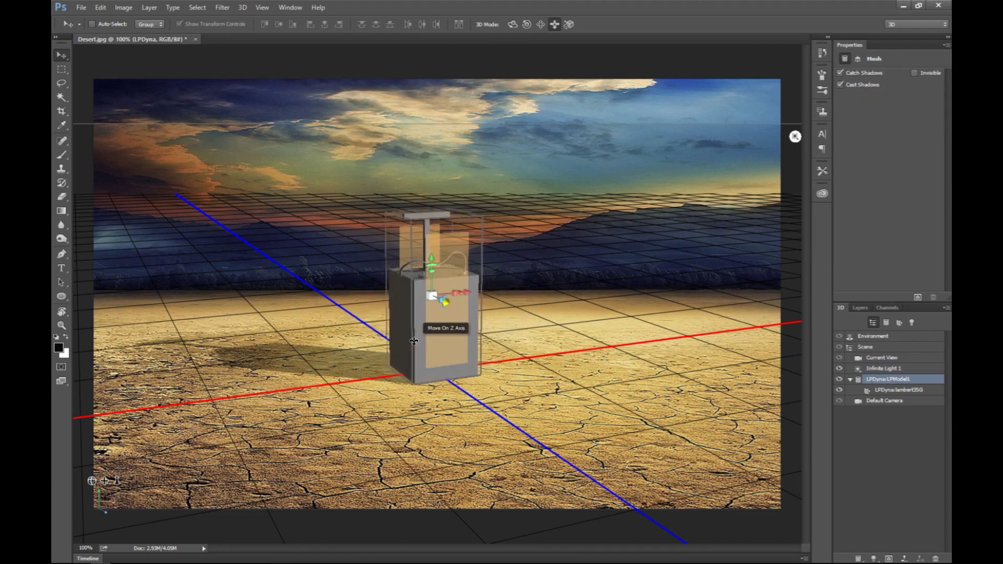
- Replace the lambert3SG diffuse texture with the Targa file TNTNew_LPDyna_lambert3SG_color
{"action": "left_click", "coordinate": [414, 342]}
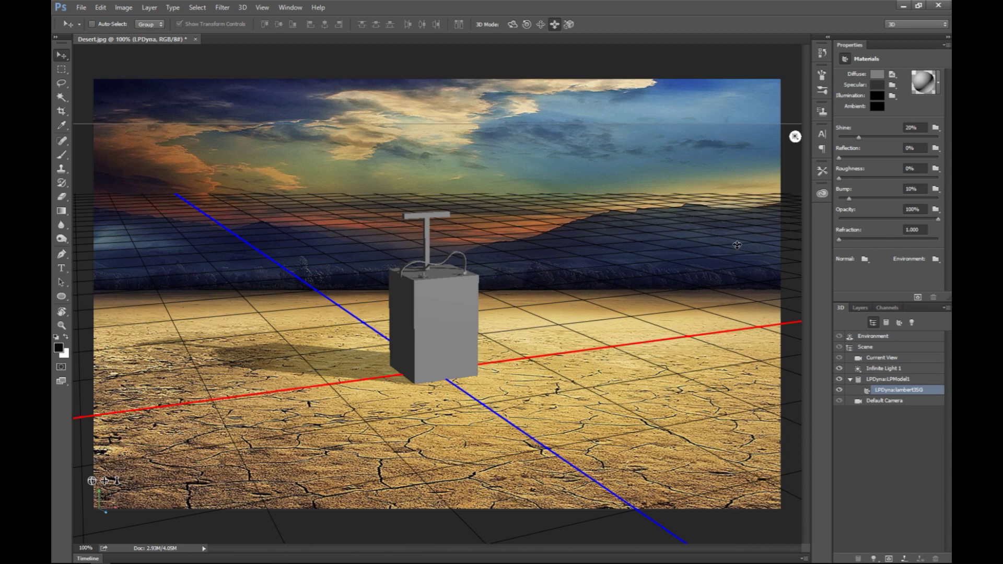
{"action": "left_click", "coordinate": [892, 74]}
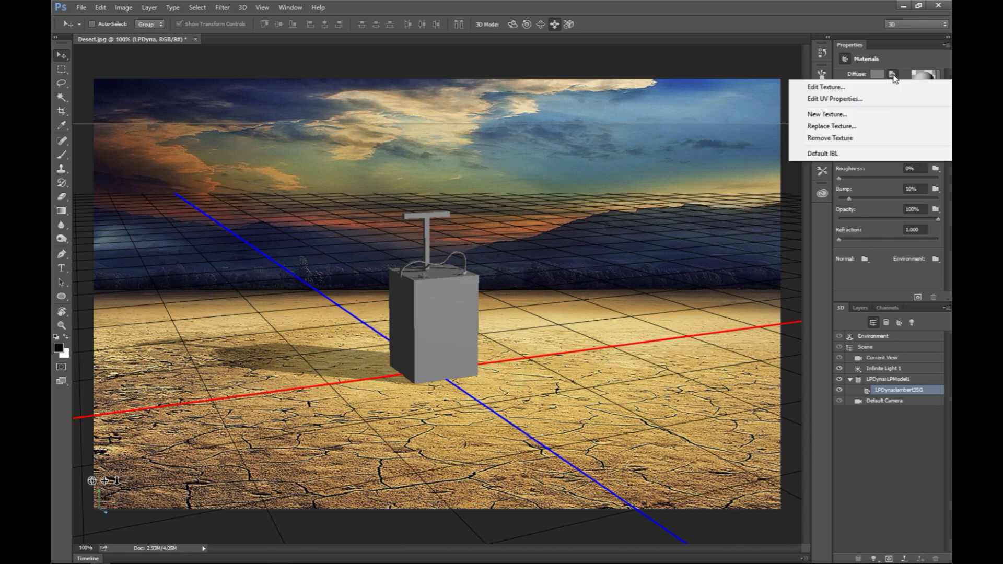
{"action": "left_click", "coordinate": [852, 127]}
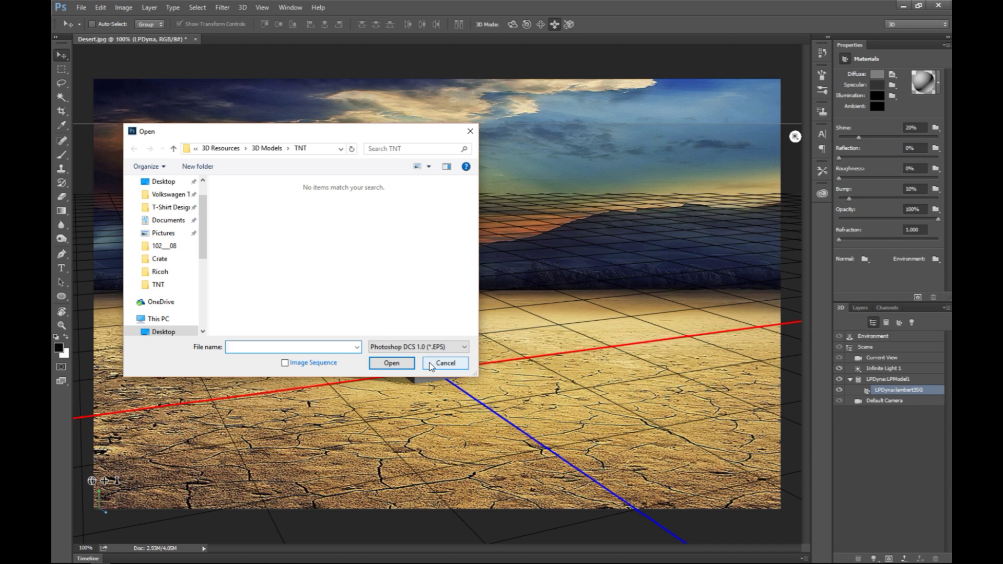
{"action": "left_click", "coordinate": [415, 347]}
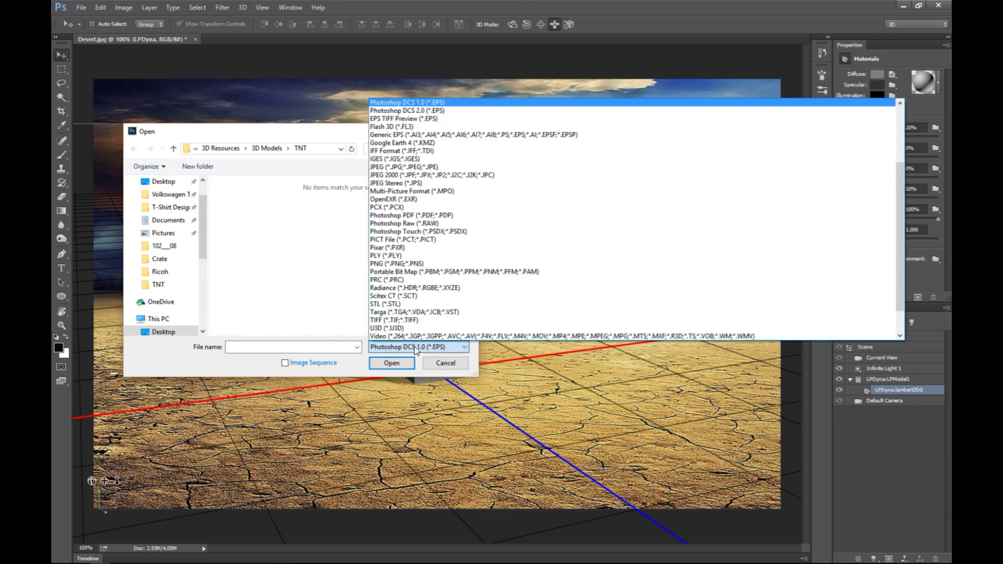
{"action": "left_click", "coordinate": [449, 312]}
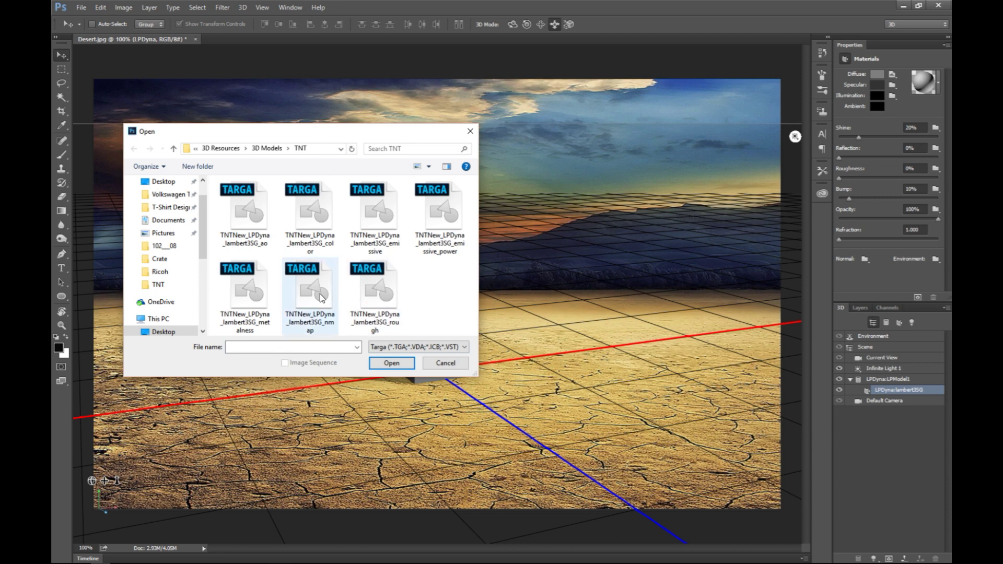
{"action": "left_click", "coordinate": [305, 206]}
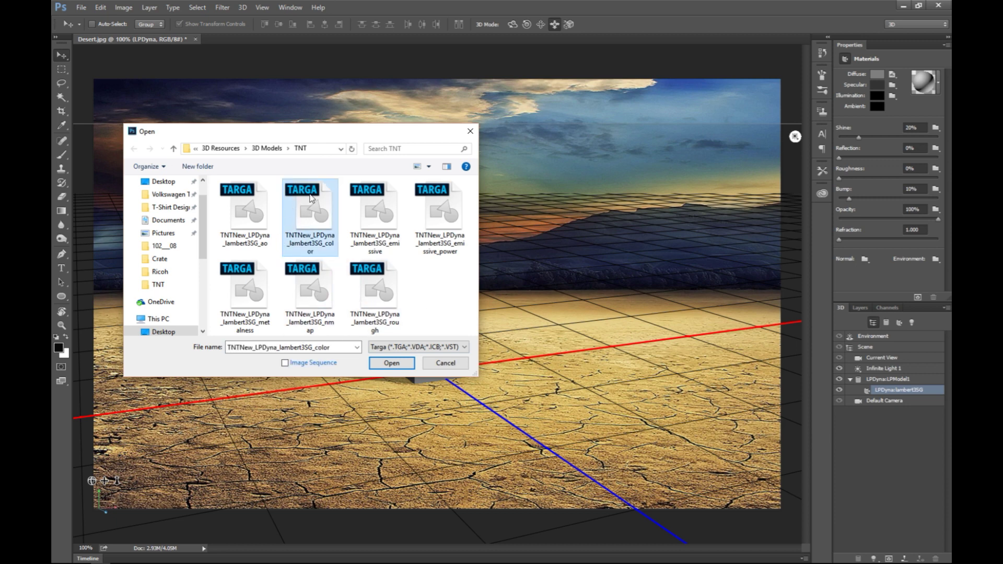
{"action": "left_click", "coordinate": [398, 367]}
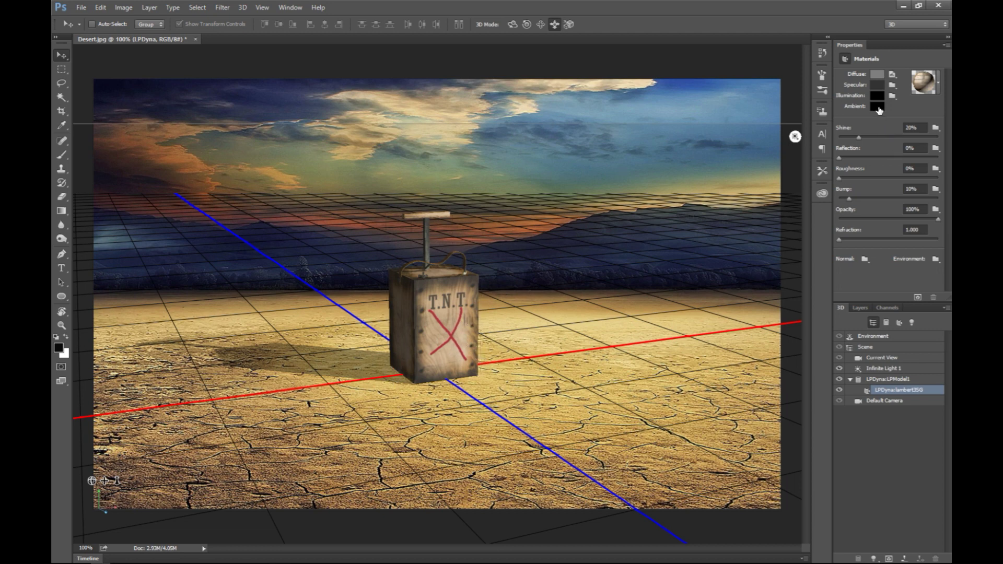
- Load Specular Map as the material's specular texture, using All Formats
{"action": "left_click", "coordinate": [893, 88]}
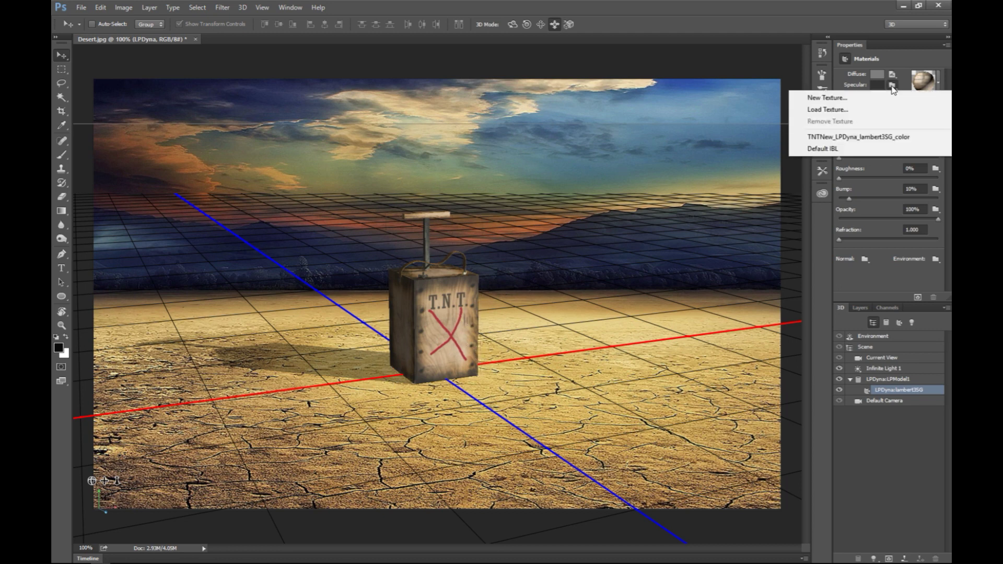
{"action": "left_click", "coordinate": [855, 111]}
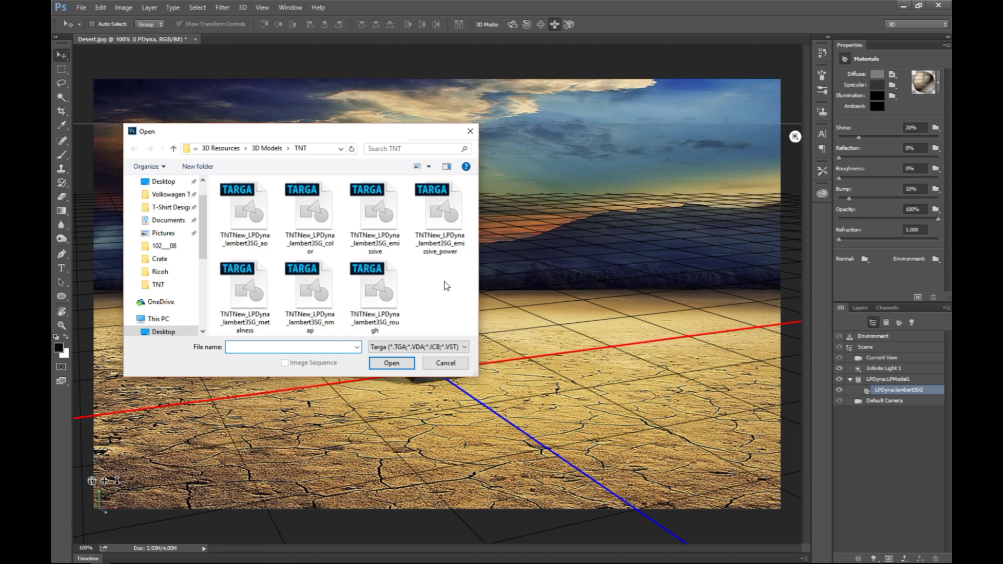
{"action": "left_click", "coordinate": [437, 347]}
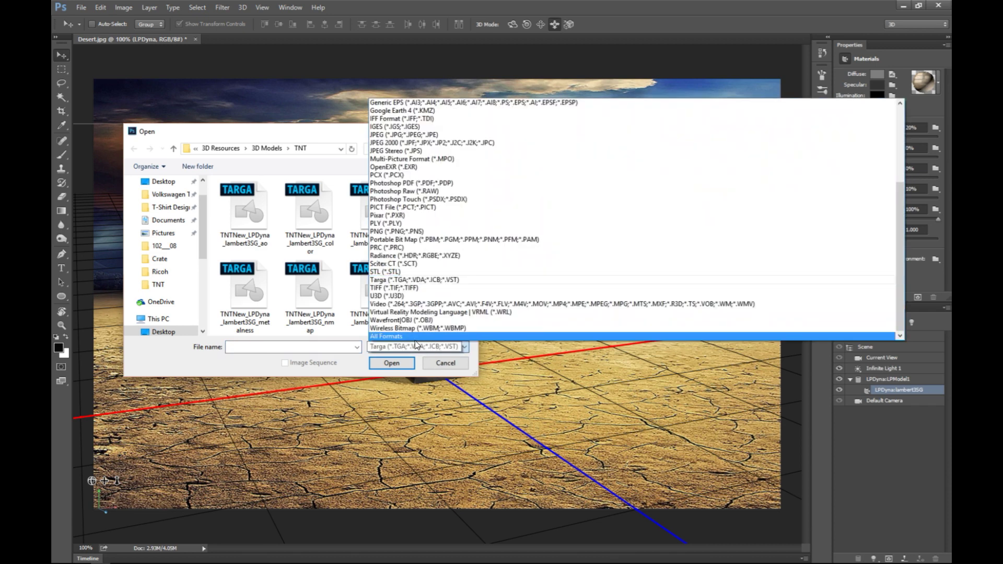
{"action": "left_click", "coordinate": [417, 336]}
{"action": "scroll", "coordinate": [340, 285], "scroll_direction": "down", "scroll_amount": 3}
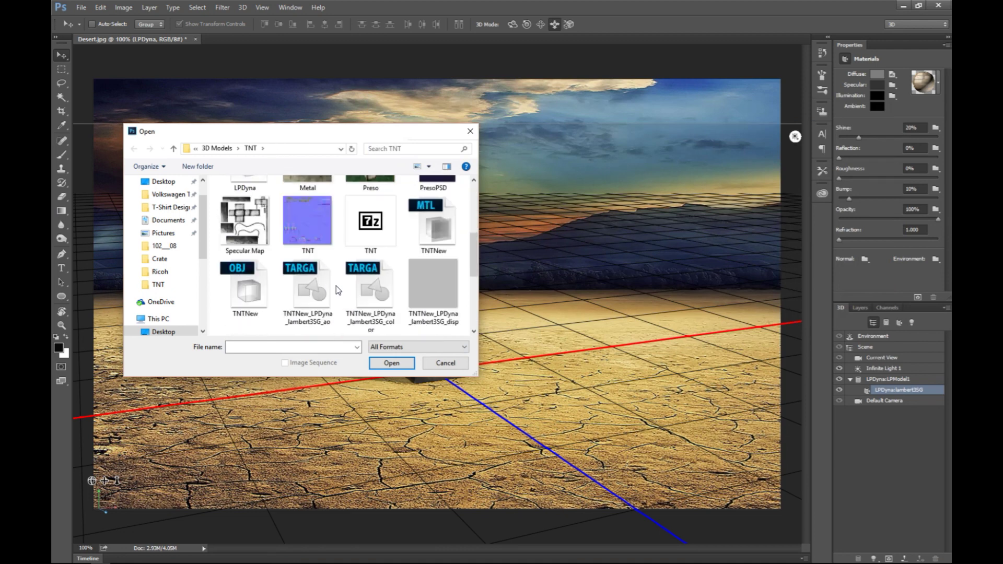
{"action": "left_click", "coordinate": [244, 222]}
{"action": "left_click", "coordinate": [391, 362]}
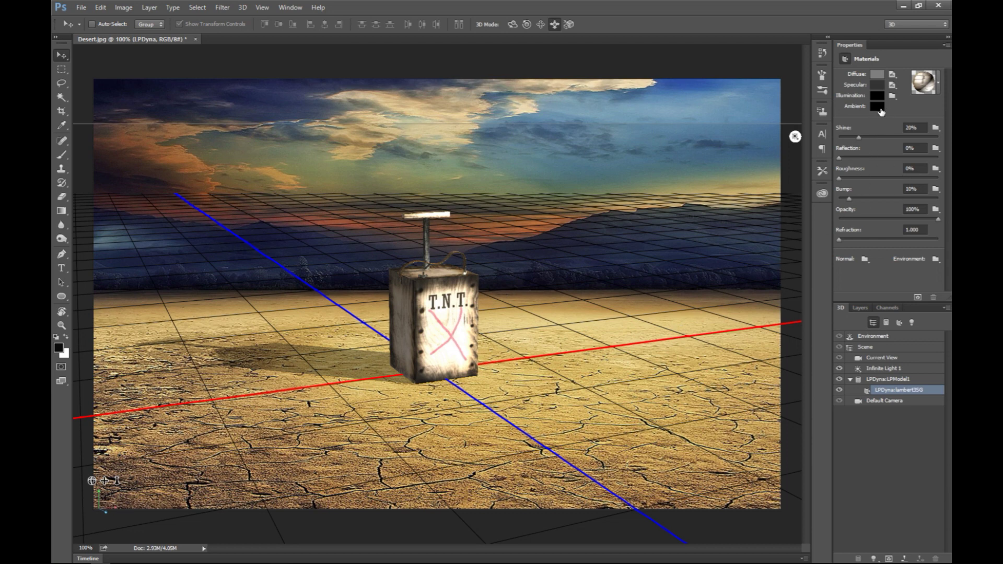
- Load the TNT image as the material's normal map
{"action": "left_click", "coordinate": [865, 259]}
{"action": "left_click", "coordinate": [838, 284]}
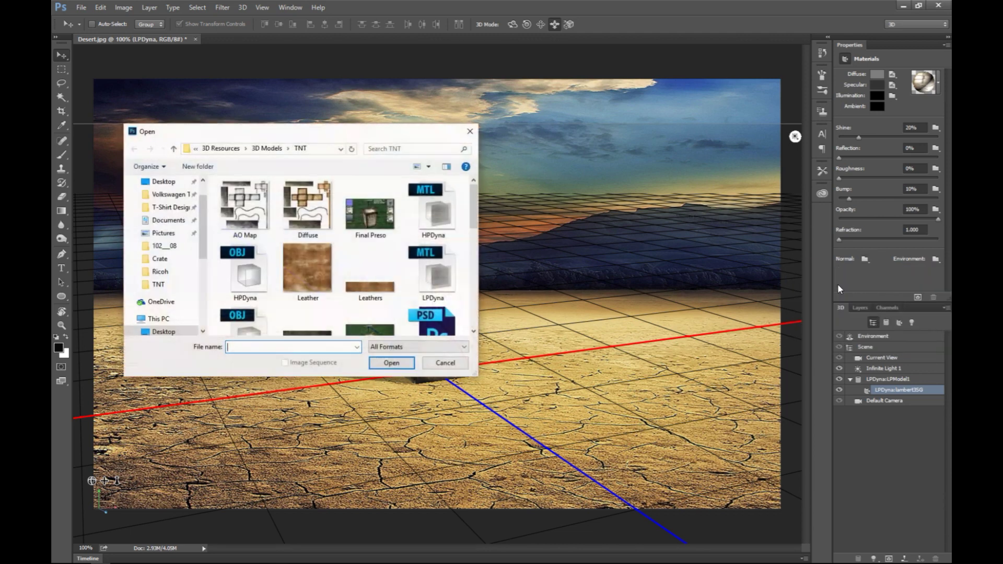
{"action": "scroll", "coordinate": [324, 309], "scroll_direction": "down", "scroll_amount": 2}
{"action": "left_click", "coordinate": [299, 245]}
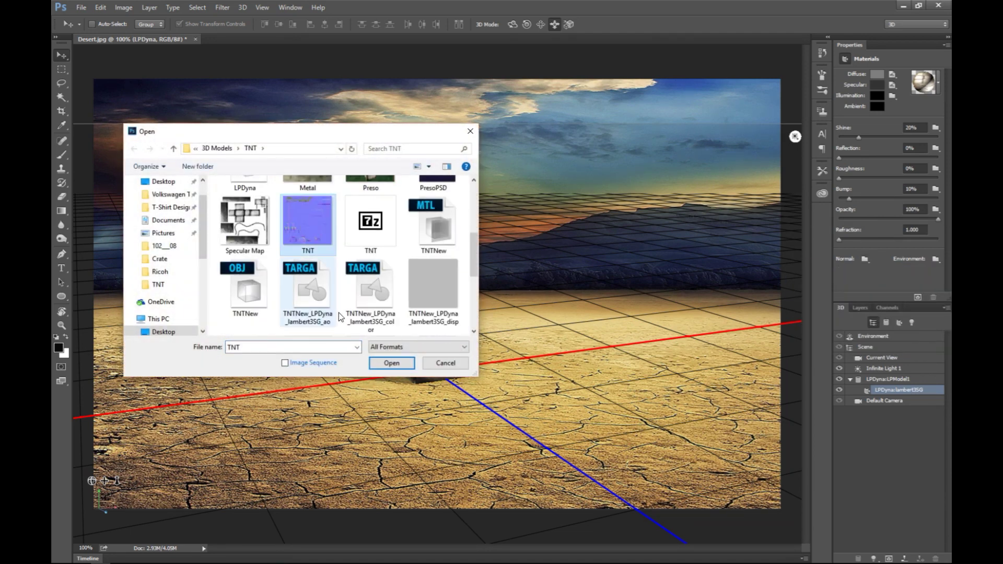
{"action": "left_click", "coordinate": [392, 362]}
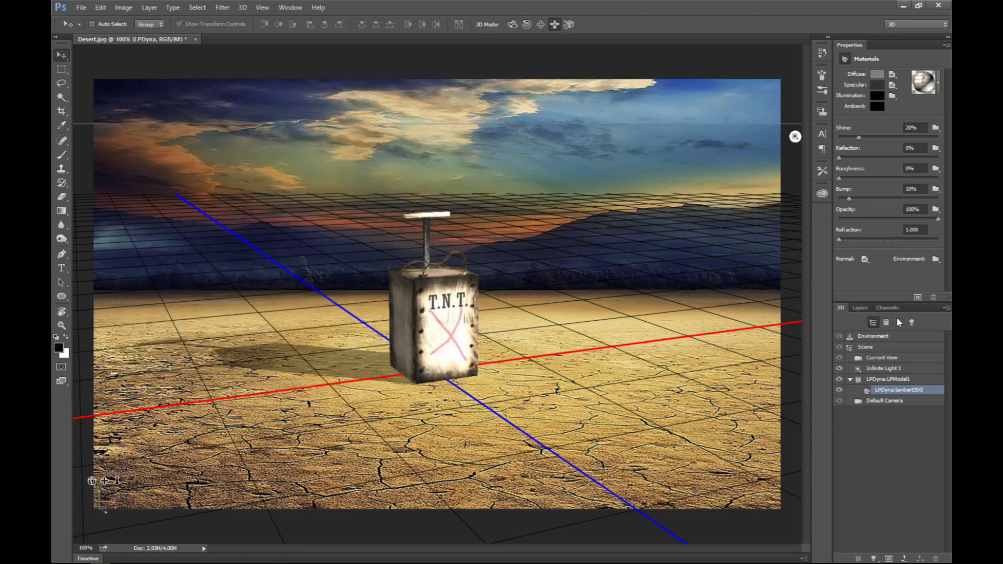
- Adjust the material's Bump strength and lower its Shine slightly
{"action": "mouse_move", "coordinate": [849, 199]}
{"action": "left_mouse_down"}
{"action": "mouse_move", "coordinate": [872, 203]}
{"action": "mouse_move", "coordinate": [848, 199]}
{"action": "left_mouse_up"}
{"action": "left_click_drag", "start_coordinate": [860, 140], "coordinate": [843, 137]}
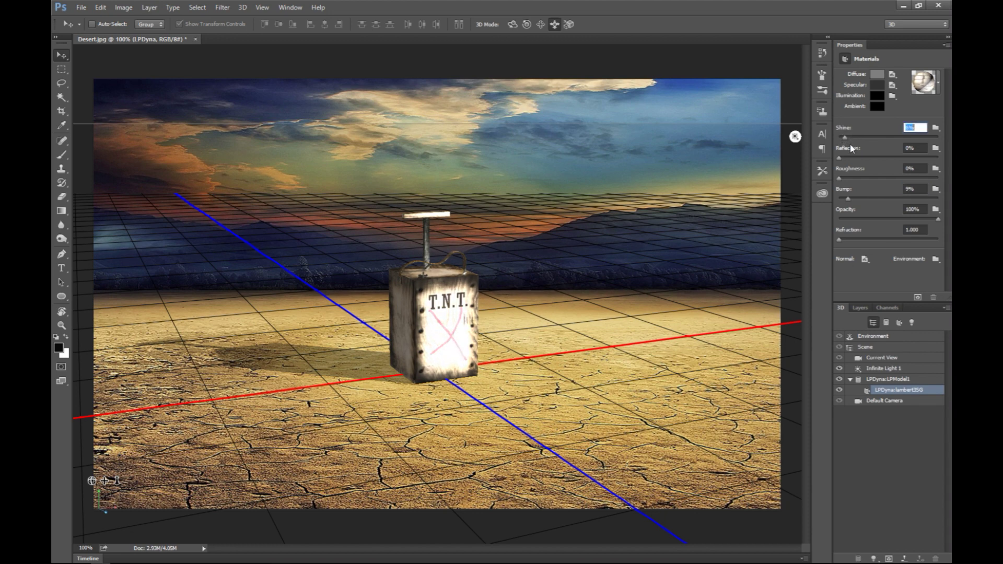